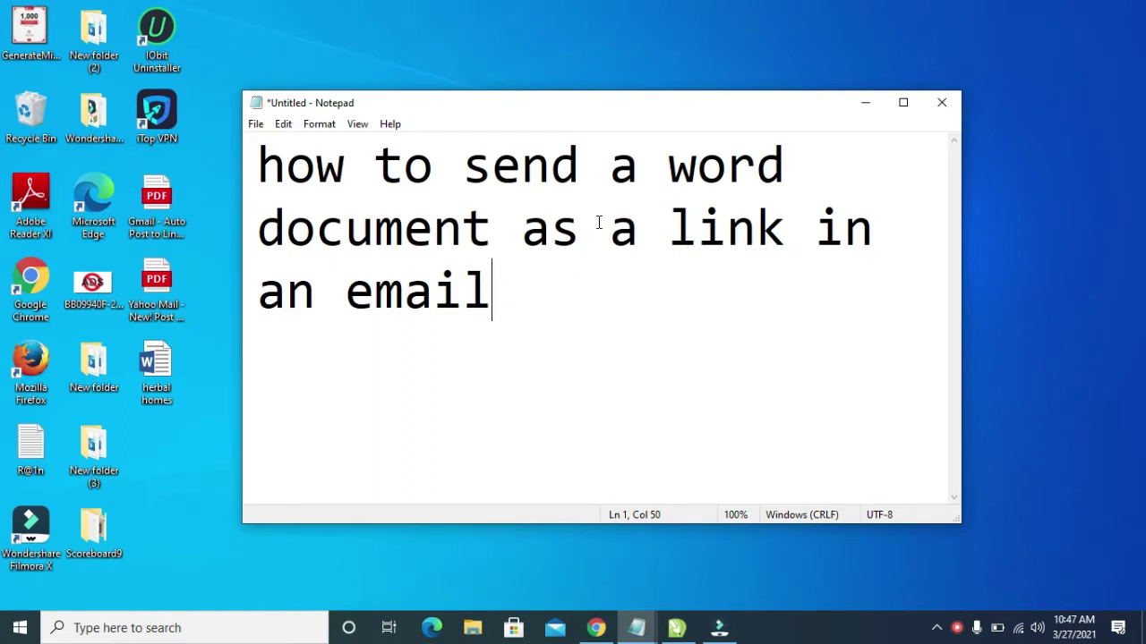
Minimize Notepad to reveal the herbal homes Word file on the Windows desktop
left_click(866, 105)
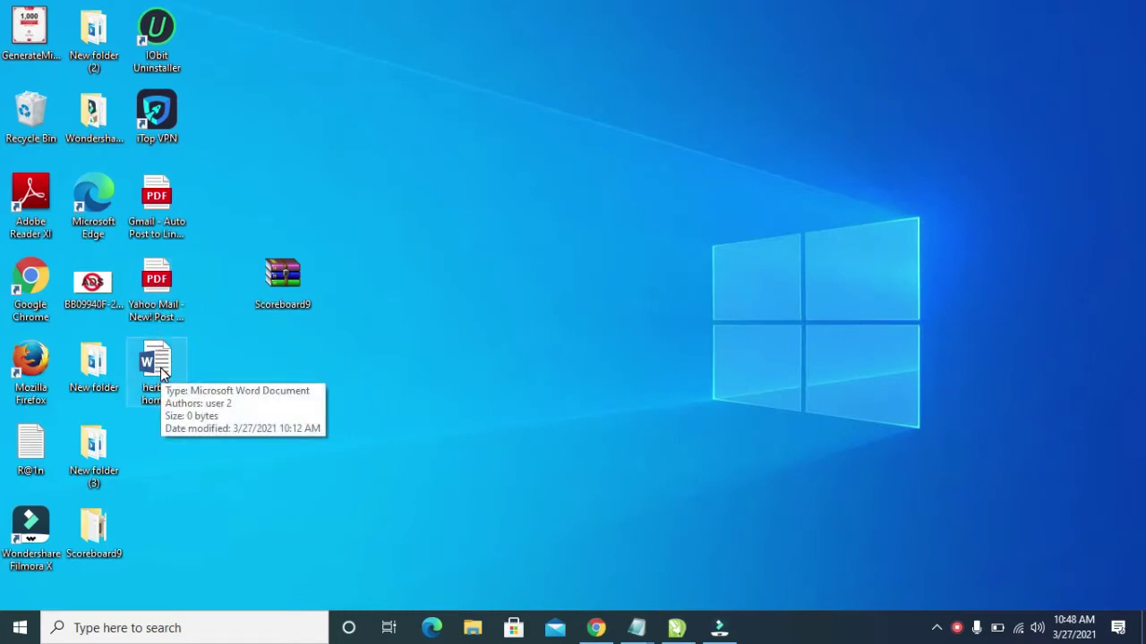
mouse_move(602, 629)
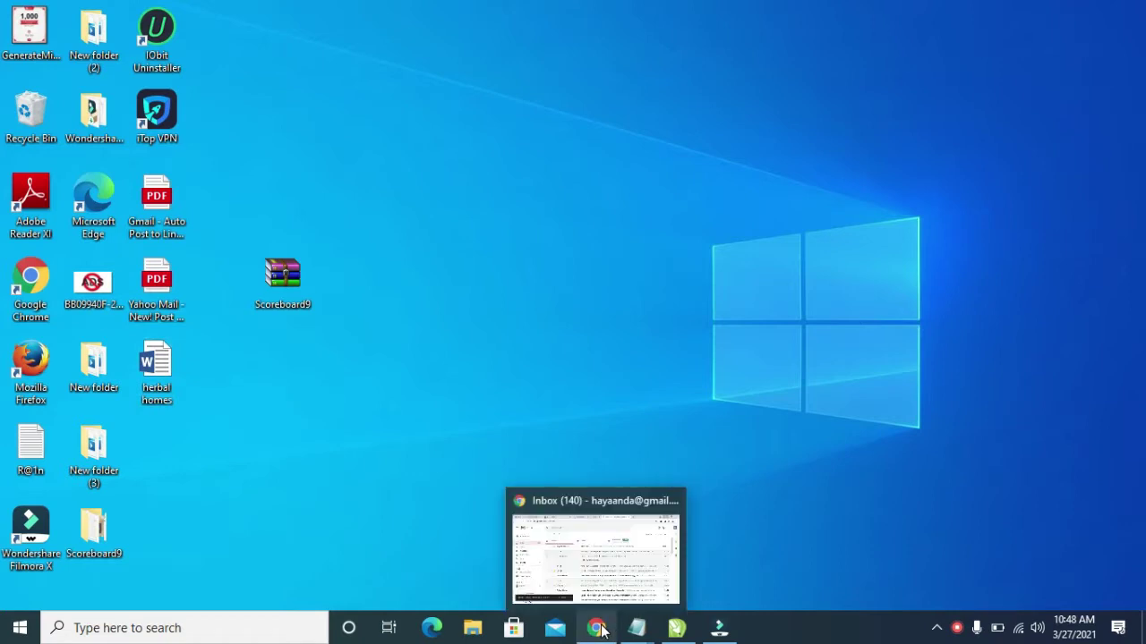
left_click(833, 451)
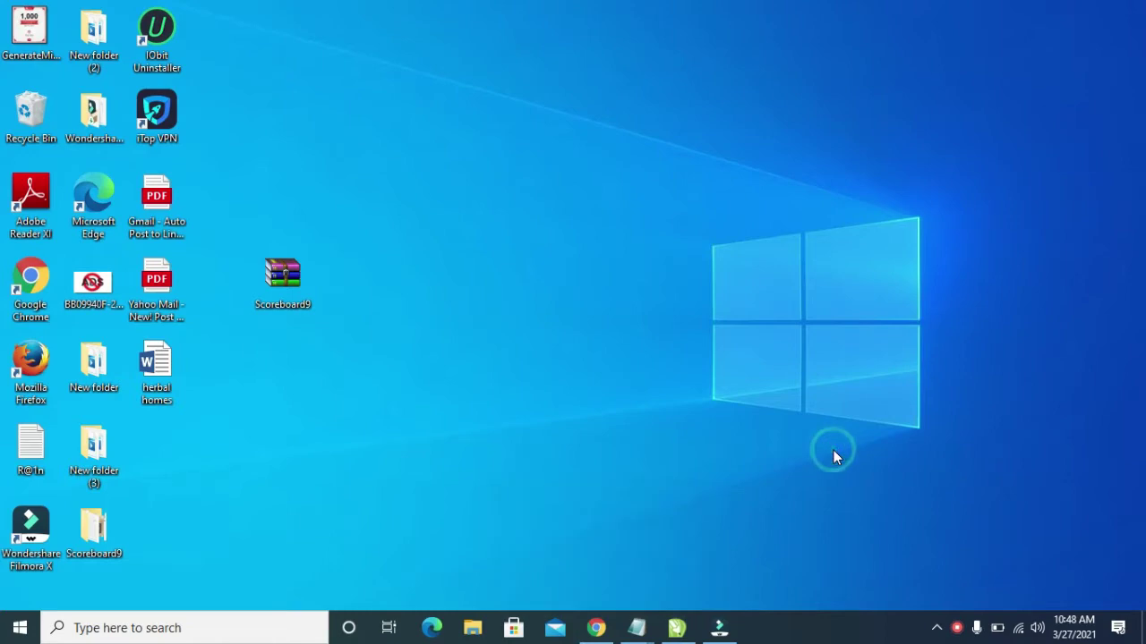
Bring the Chrome Gmail inbox forward and show the Google apps menu listing Drive
left_click(601, 628)
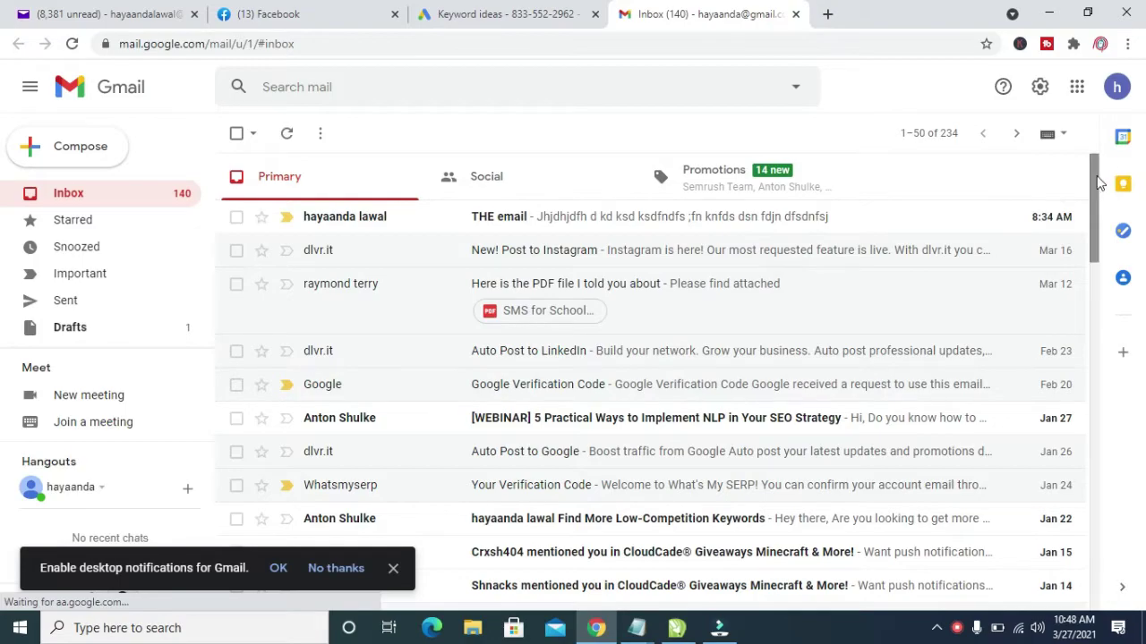
scroll(1091, 260, "down", 10)
left_click_drag(1082, 345, 1091, 208)
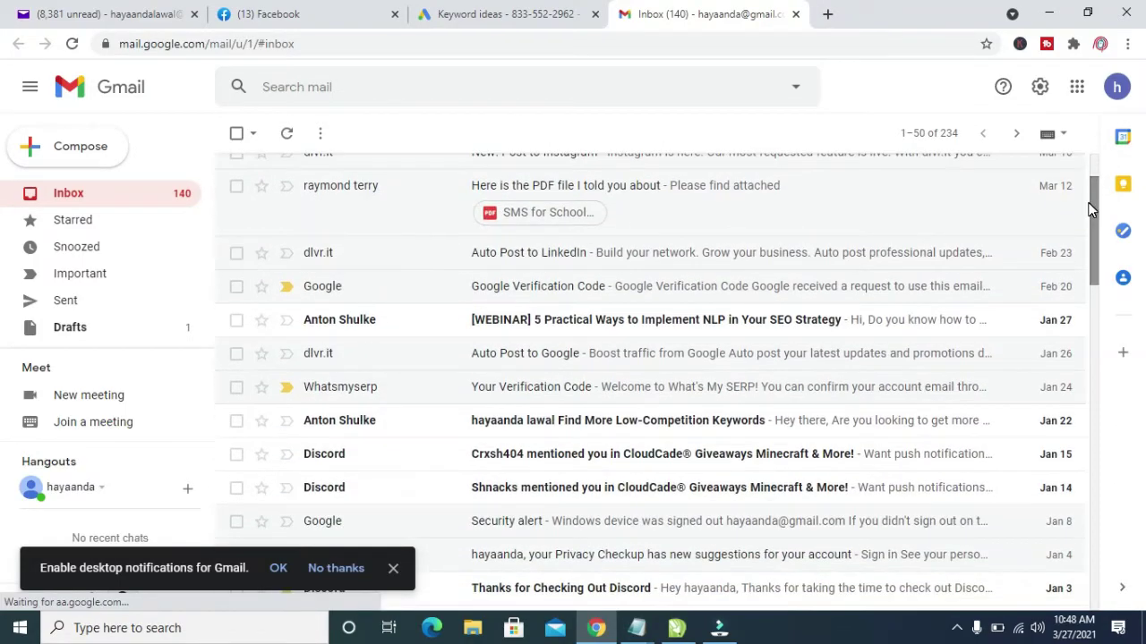
left_click(1077, 90)
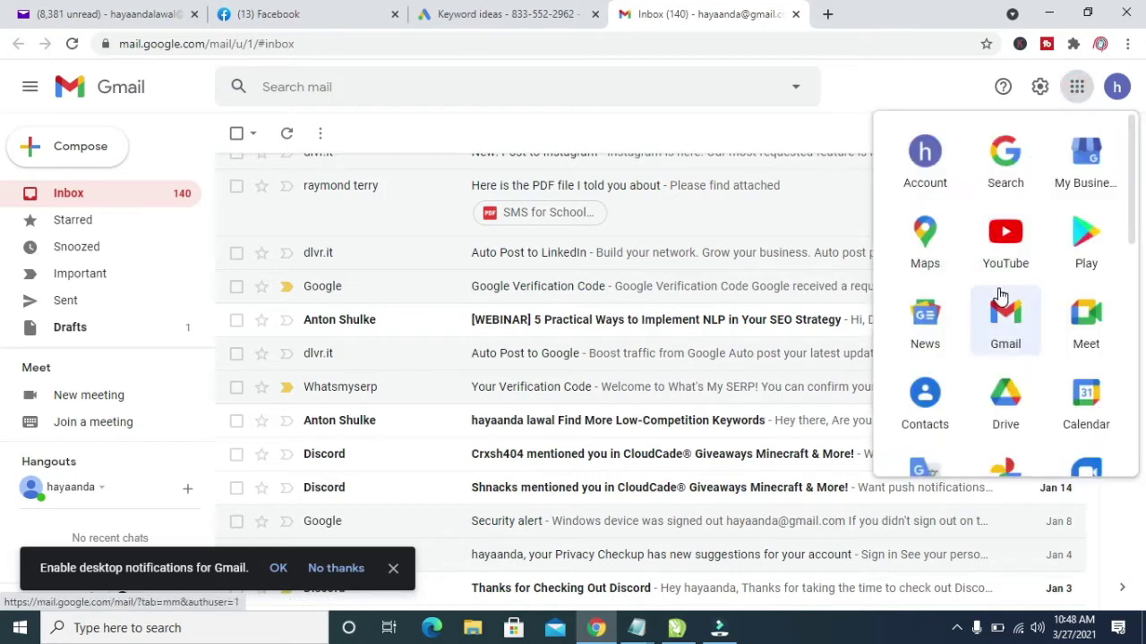
Launch Google Drive from the apps menu and choose File upload from the New menu
left_click(1005, 403)
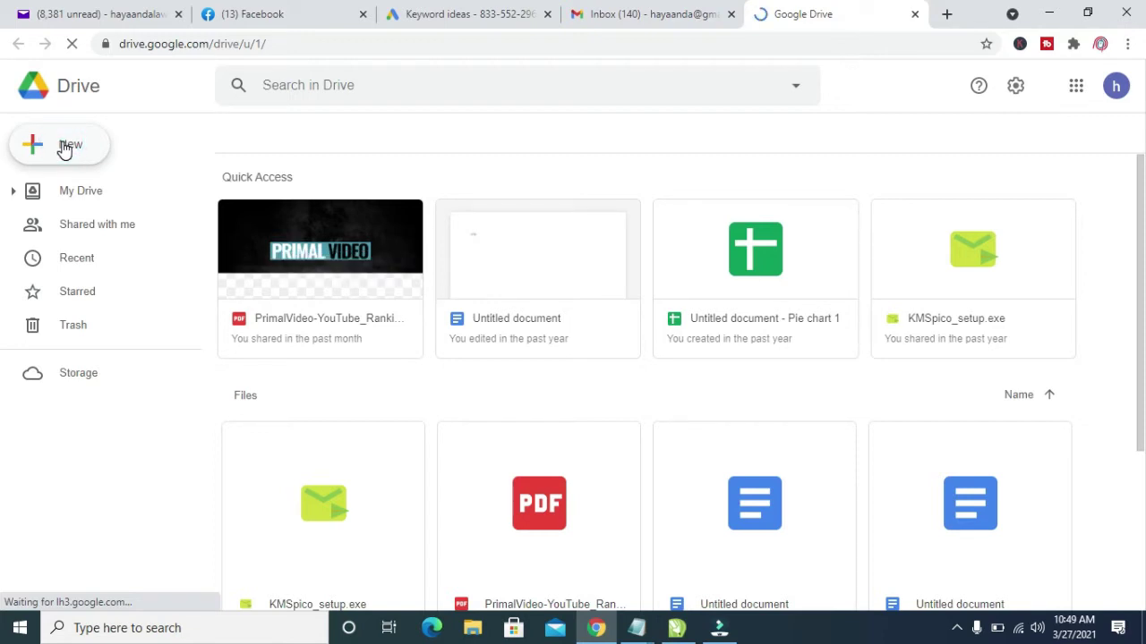
left_click(64, 148)
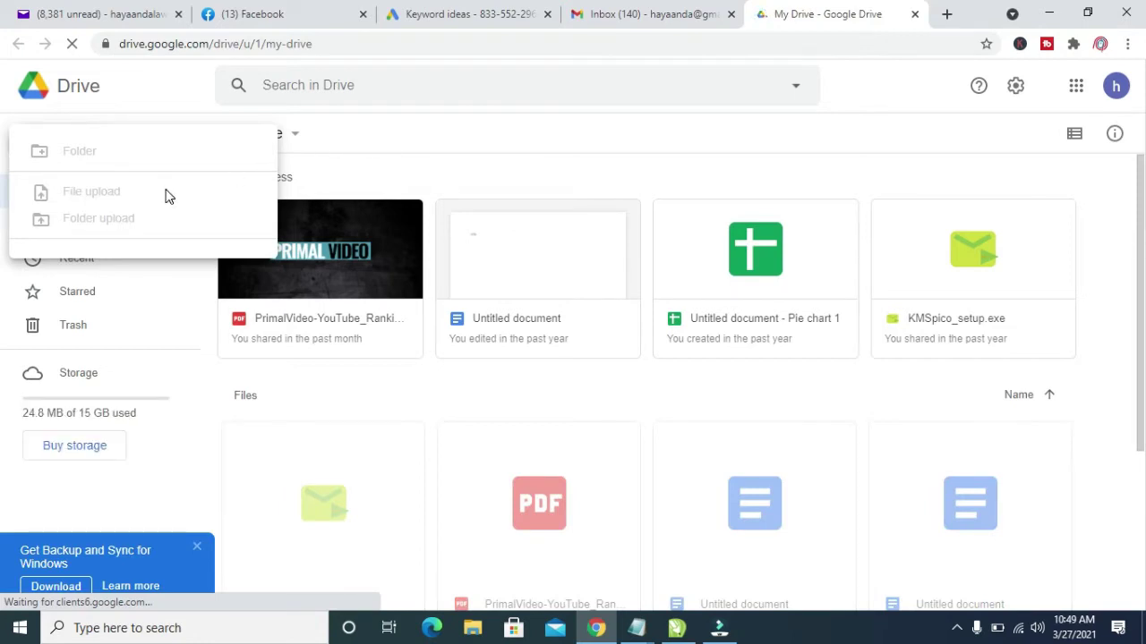
left_click(102, 197)
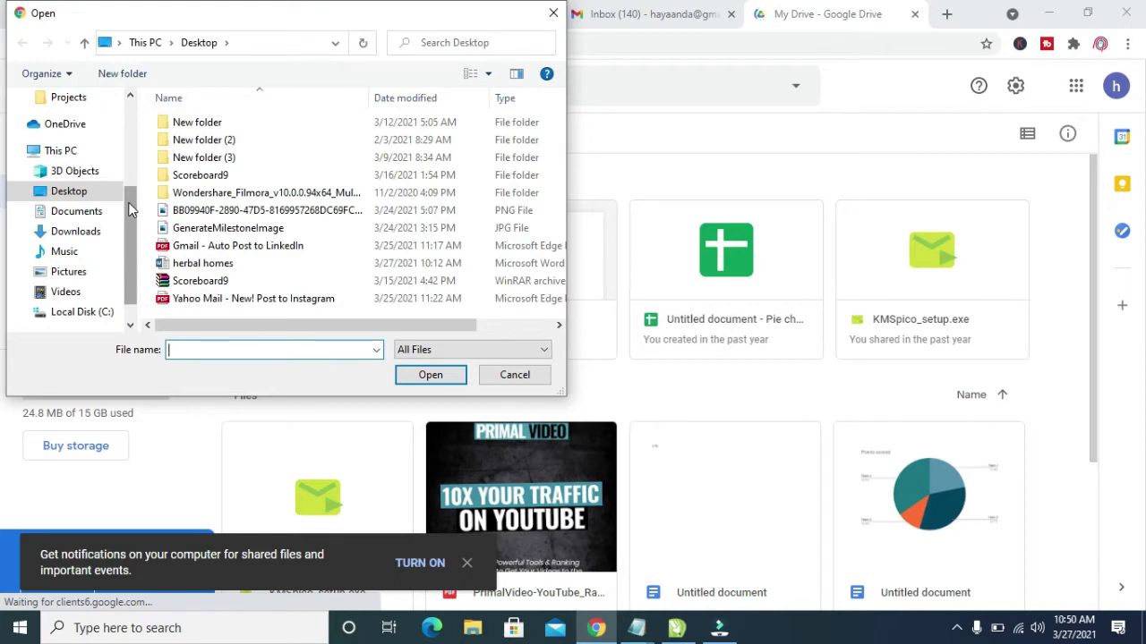
Upload herbal homes.docx from the Desktop folder into My Drive
left_click(73, 194)
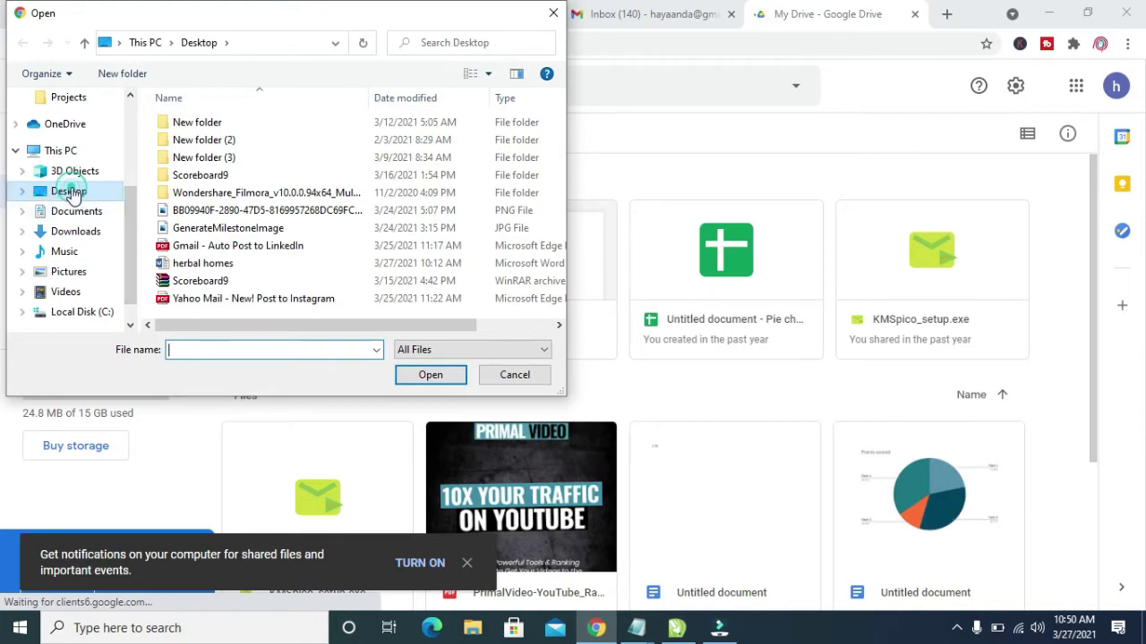
left_click(212, 269)
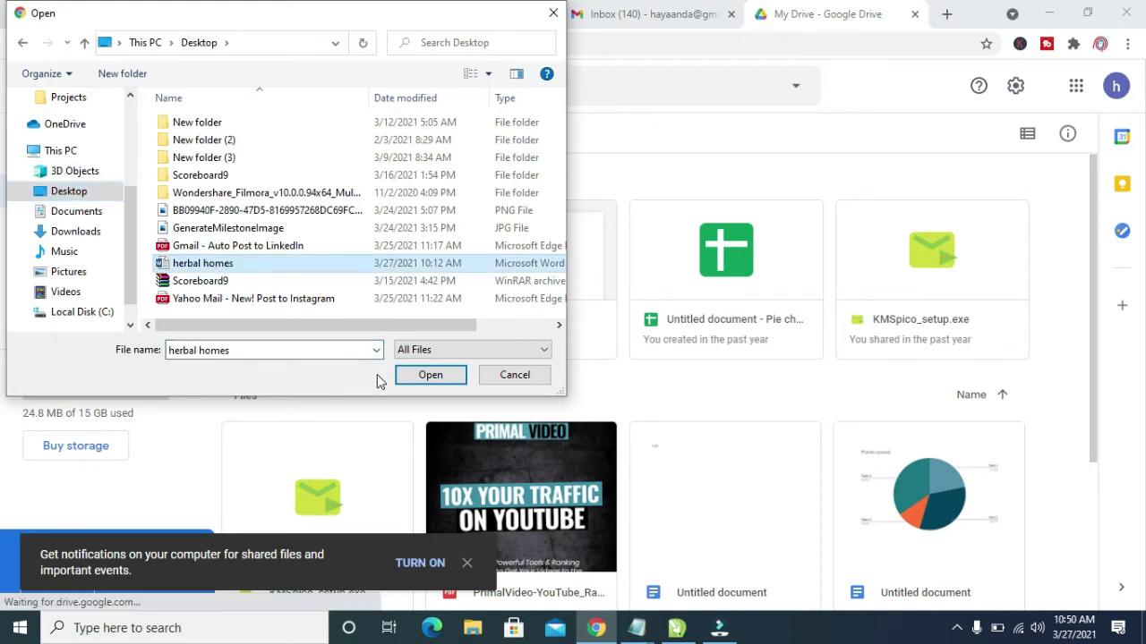
left_click(417, 376)
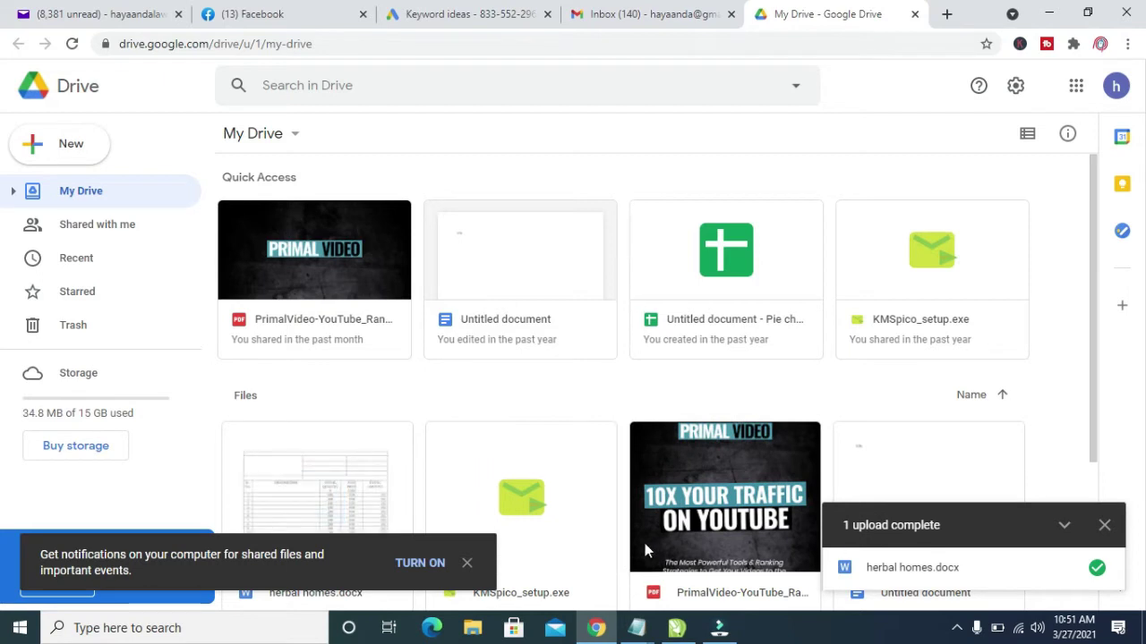
left_click(466, 563)
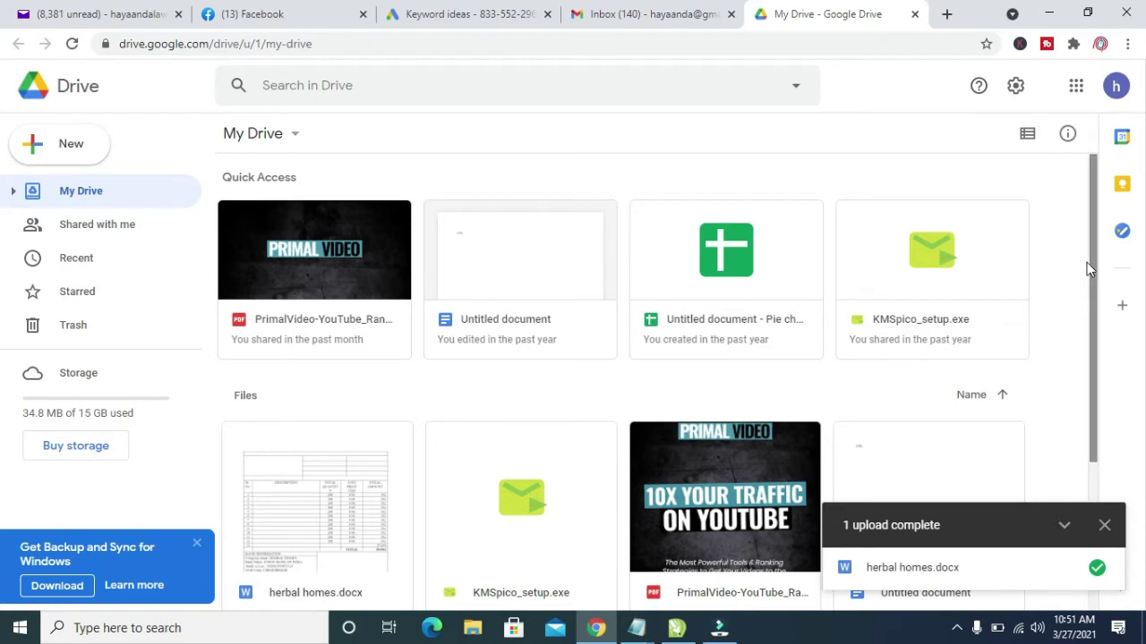
Close the Backup and Sync banner so the My Drive file grid is clear
left_click_drag(1089, 261, 1098, 358)
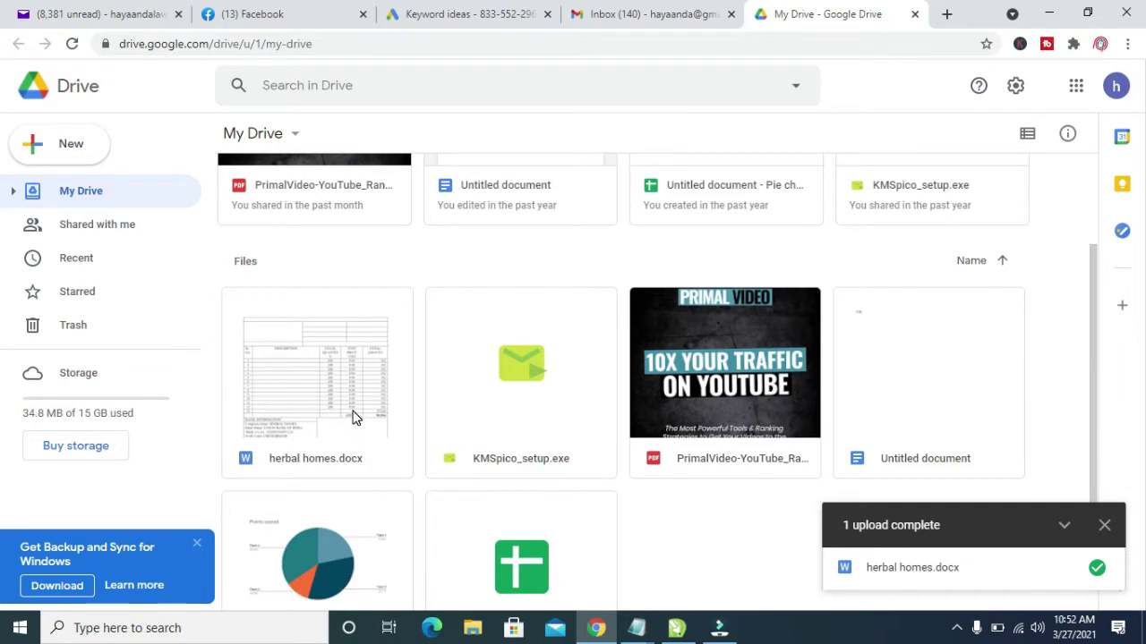
left_click(197, 544)
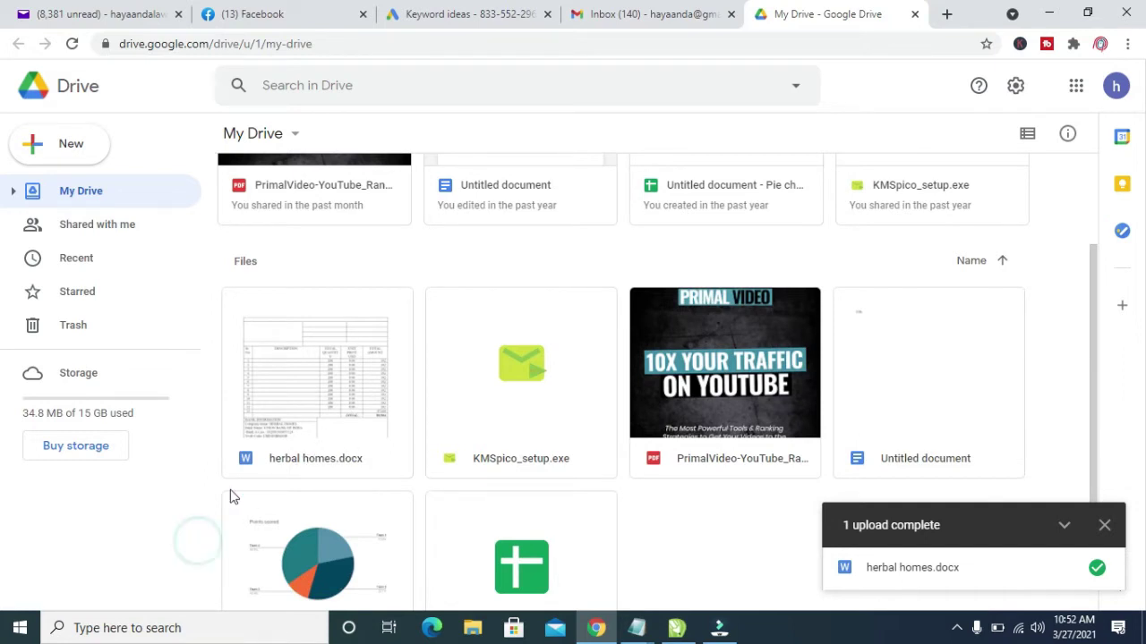
Use Get link on herbal homes.docx to bring up its sharing dialog
right_click(280, 392)
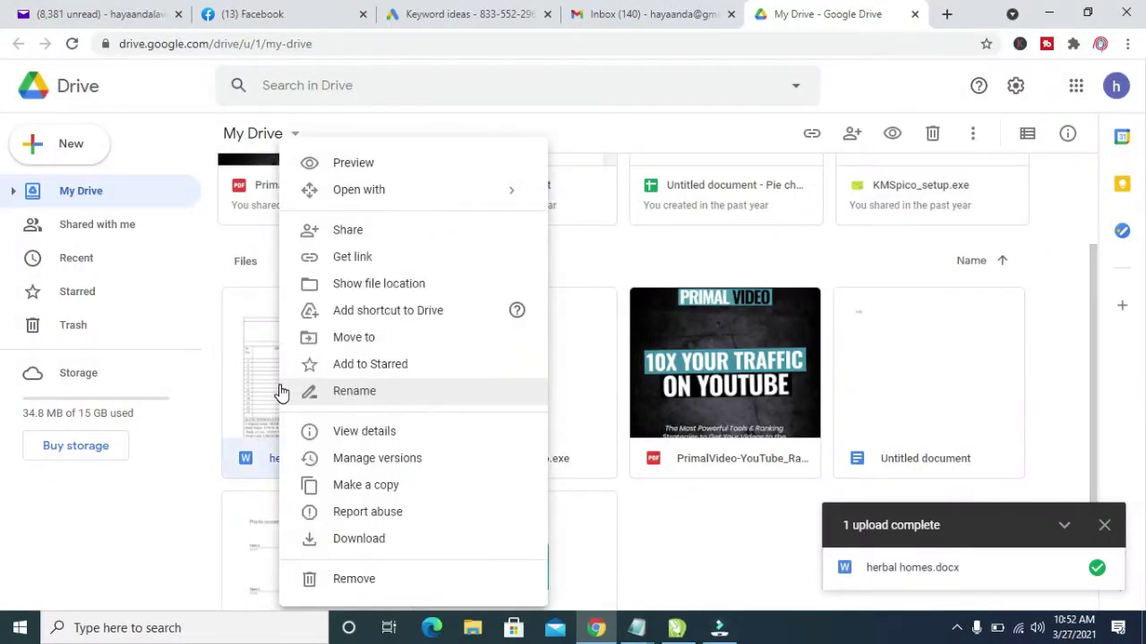
left_click(433, 260)
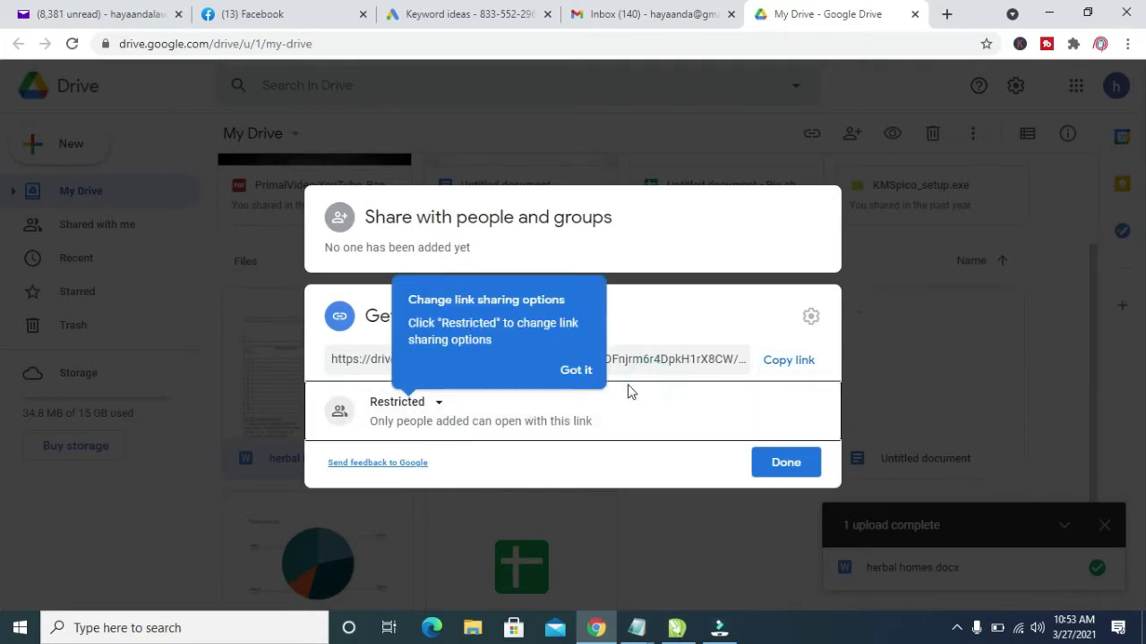
left_click(577, 370)
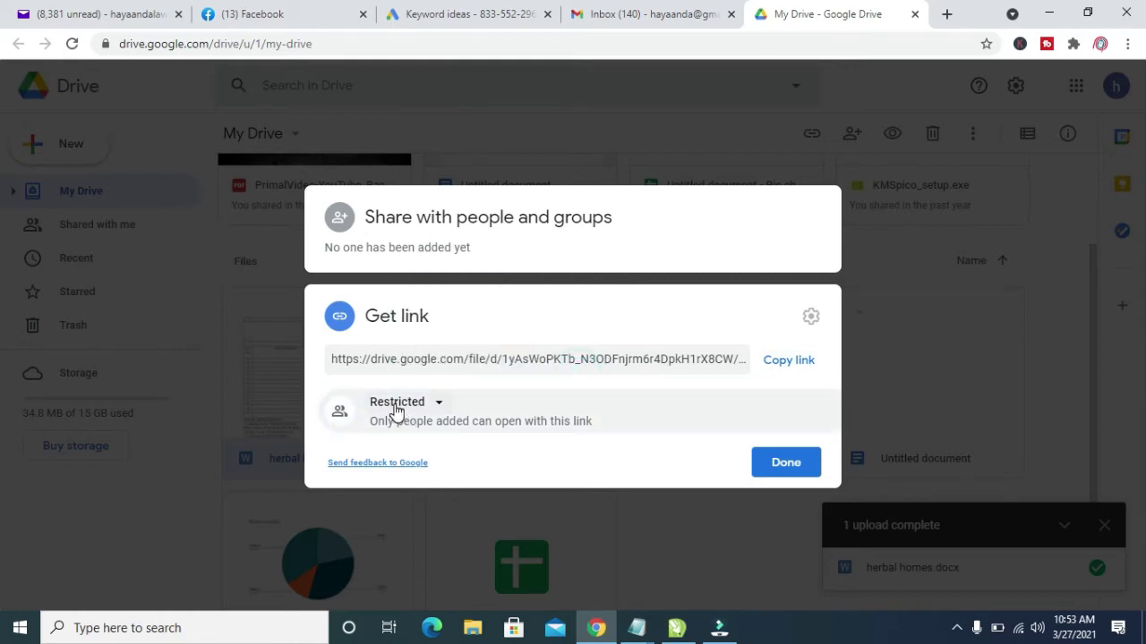
Set herbal homes.docx access to 'Anyone with the link', copy the link, then return to Gmail
left_click(441, 409)
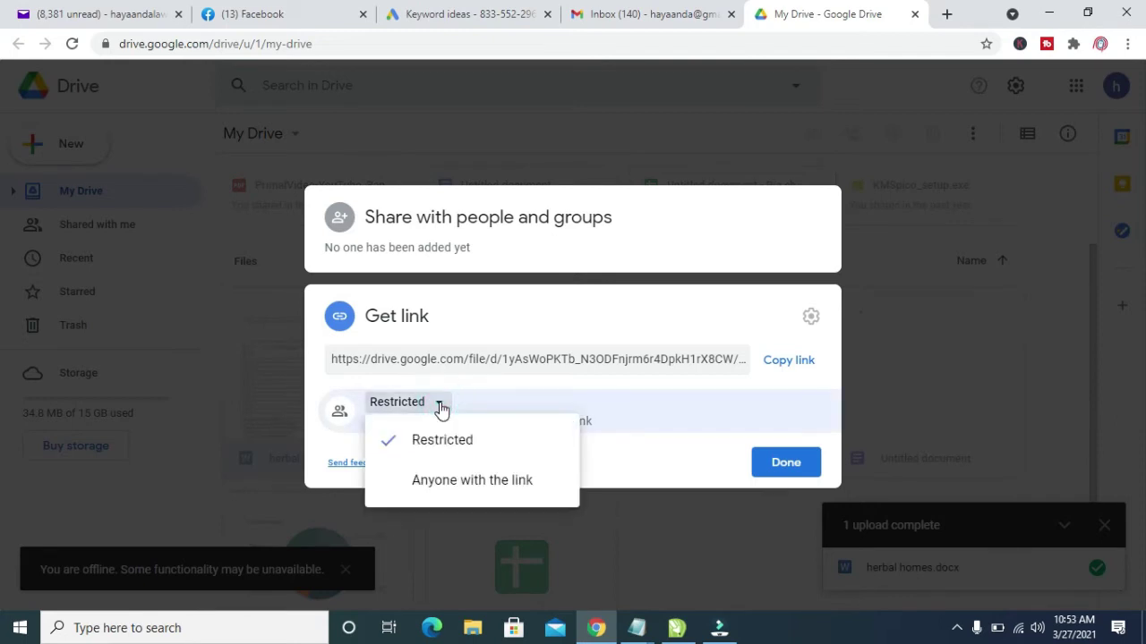
left_click(464, 486)
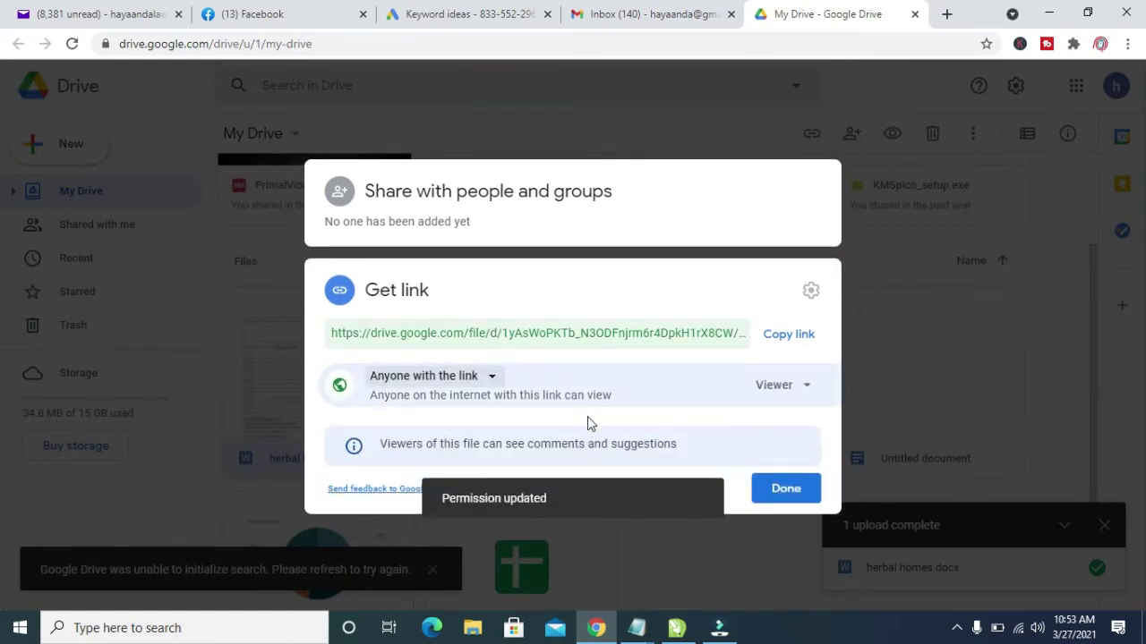
left_click(783, 343)
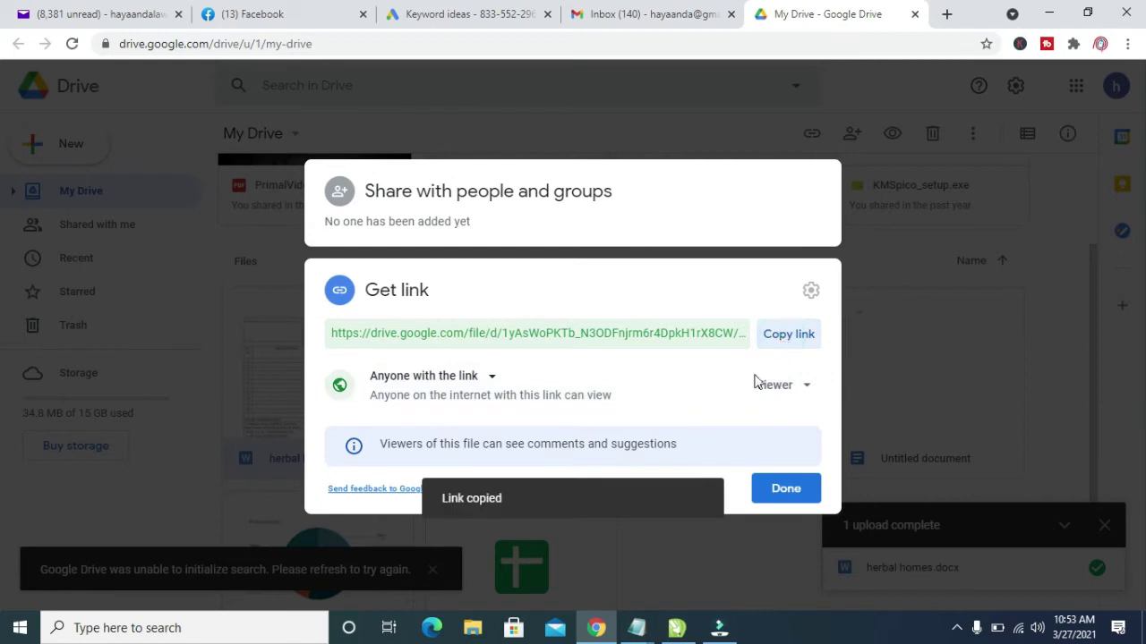
left_click(771, 484)
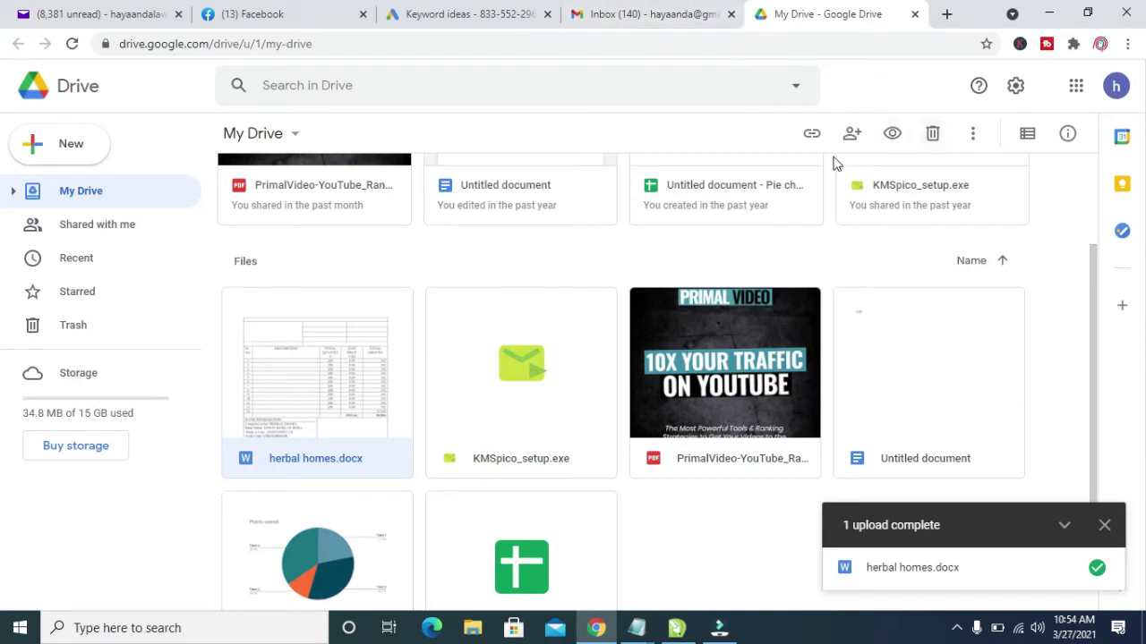
left_click(672, 15)
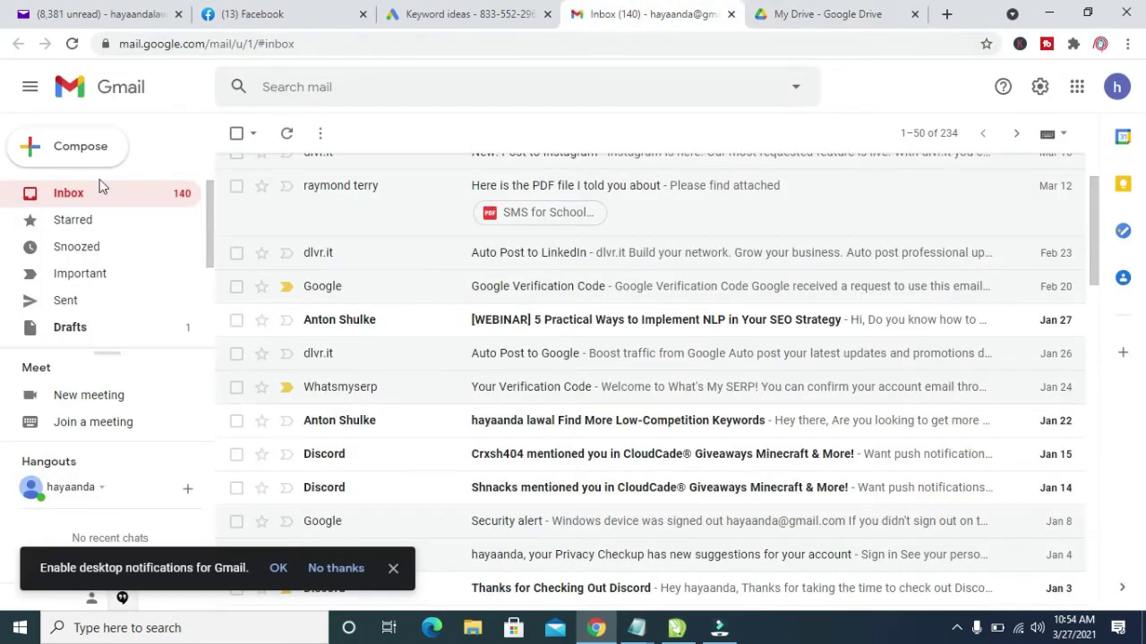
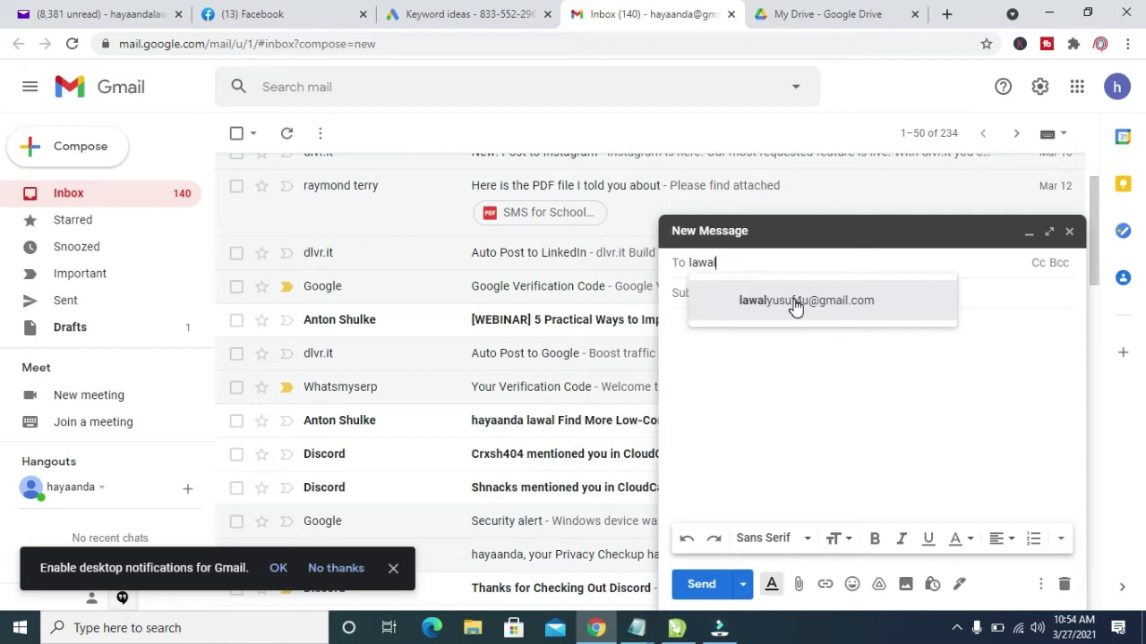
Address the draft to the suggested contact, subject it 'the file', and write the download-and-share note
left_click(796, 302)
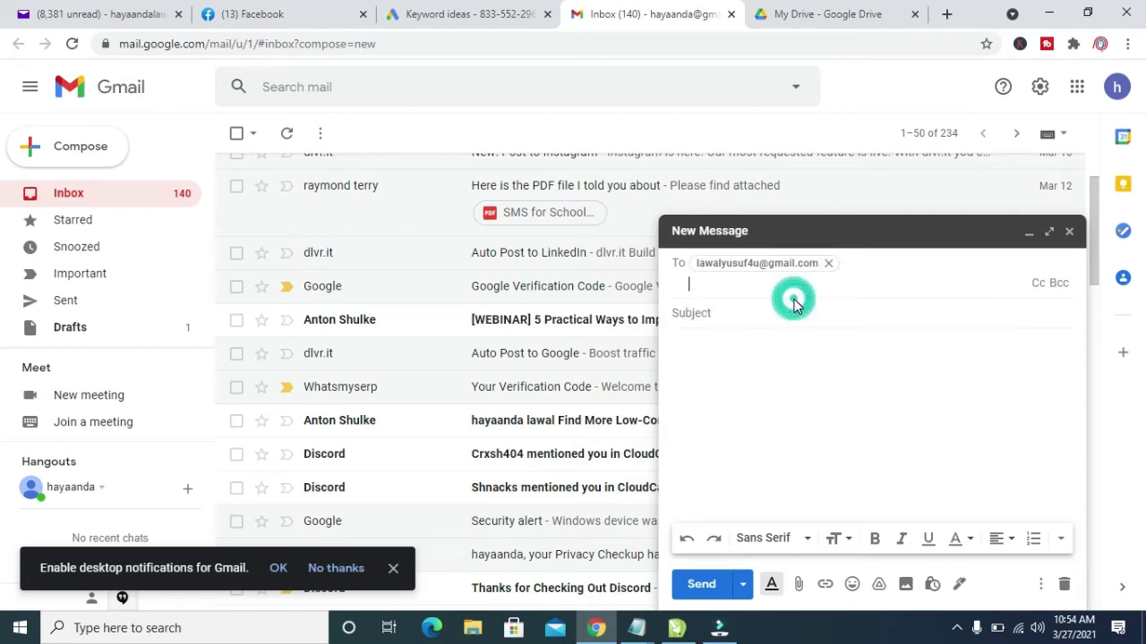
left_click(703, 310)
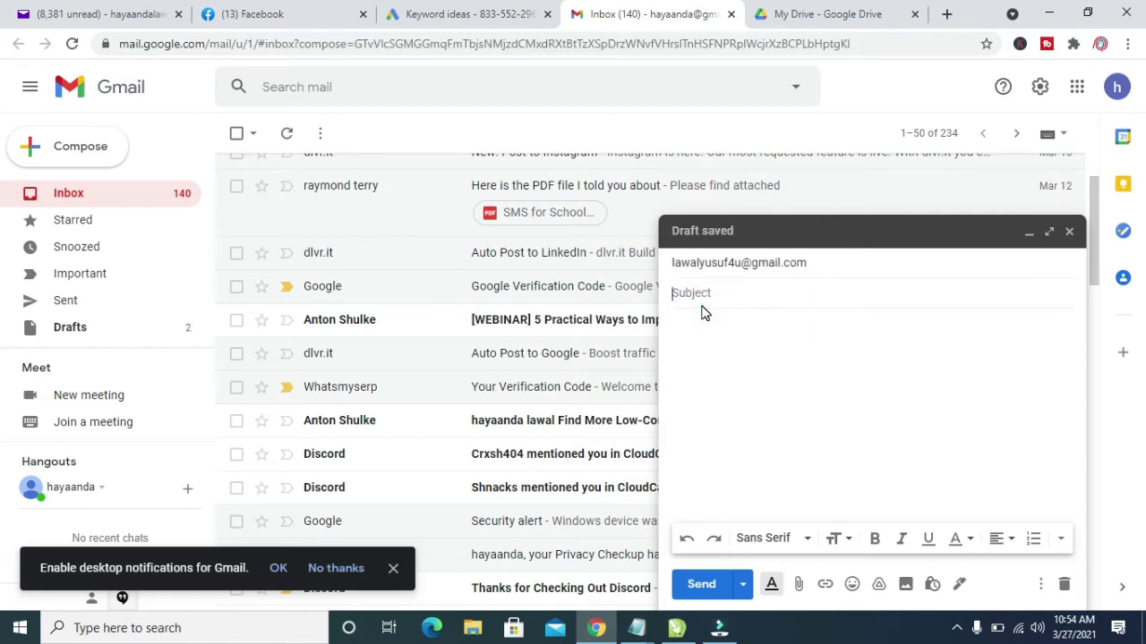
type("the fie")
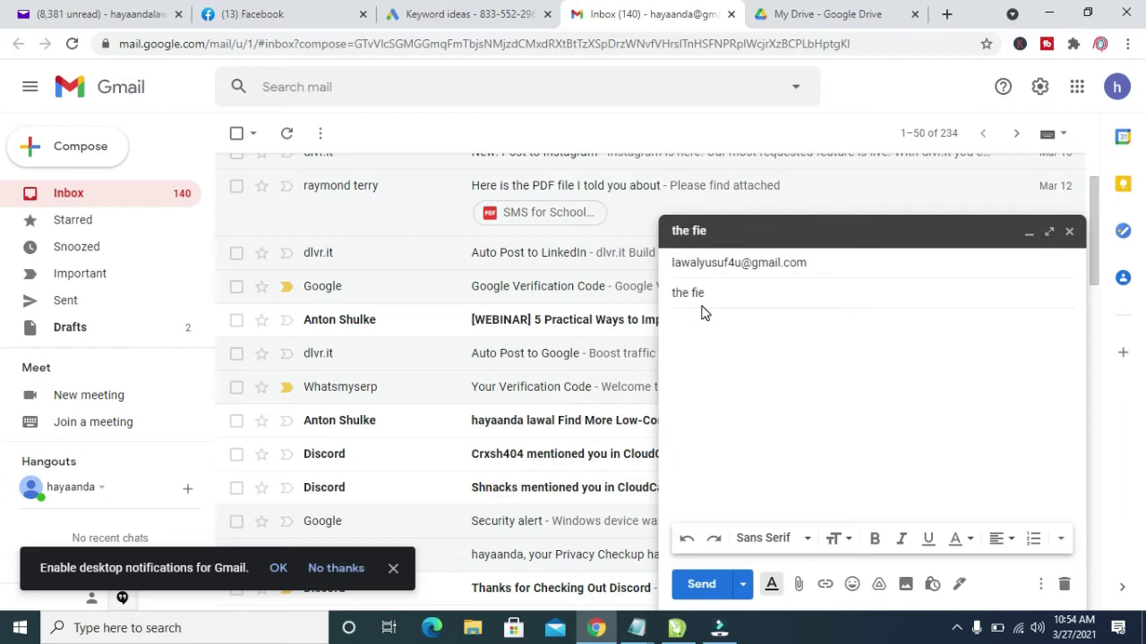
type("le")
left_click(699, 364)
type("Here is the link t")
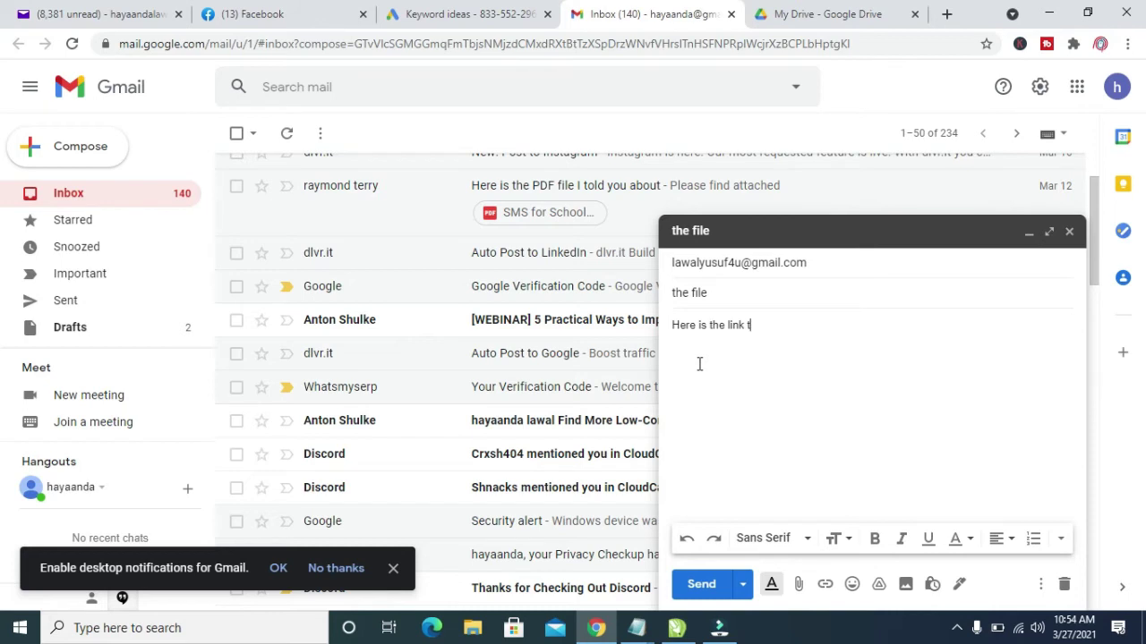
type("o the")
type(" document ")
type("click on ")
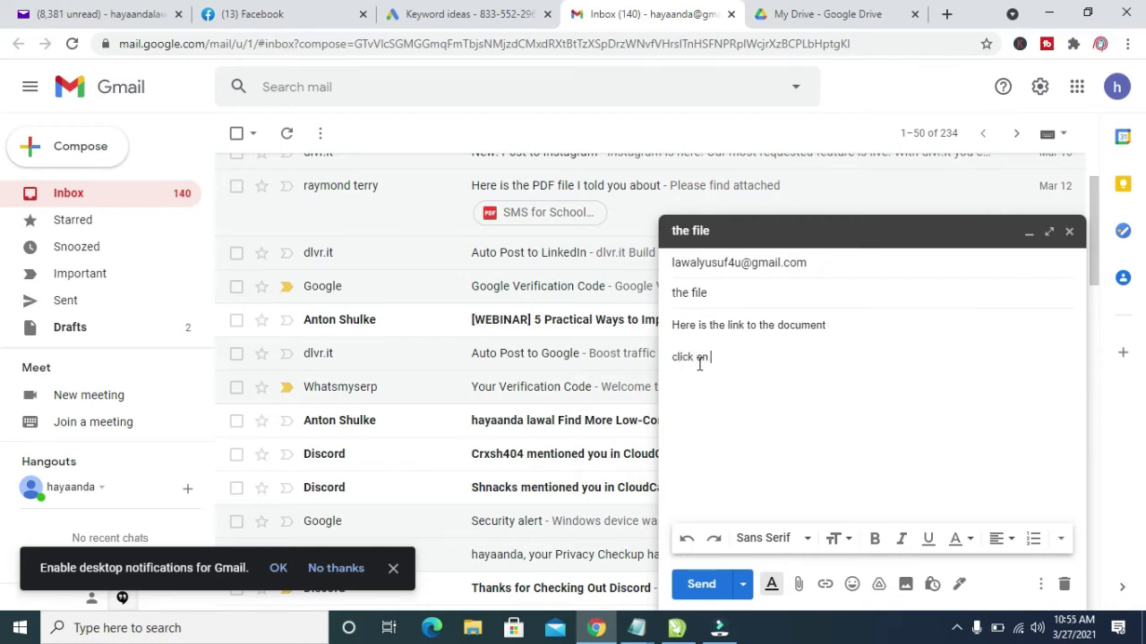
type("it to donwload, you can a")
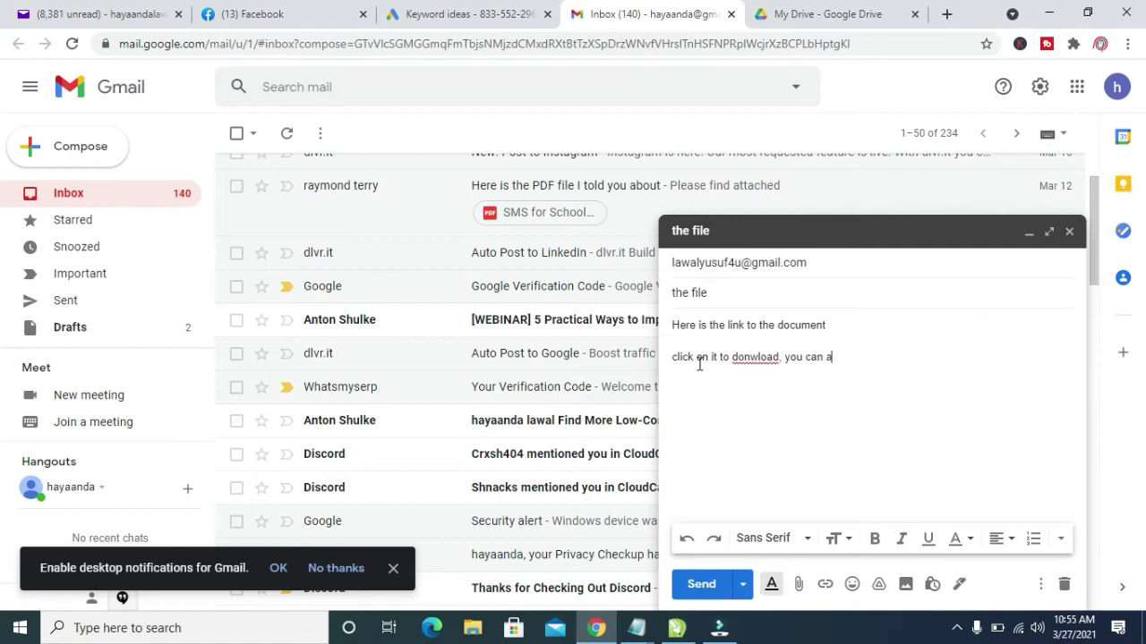
type("lso share with")
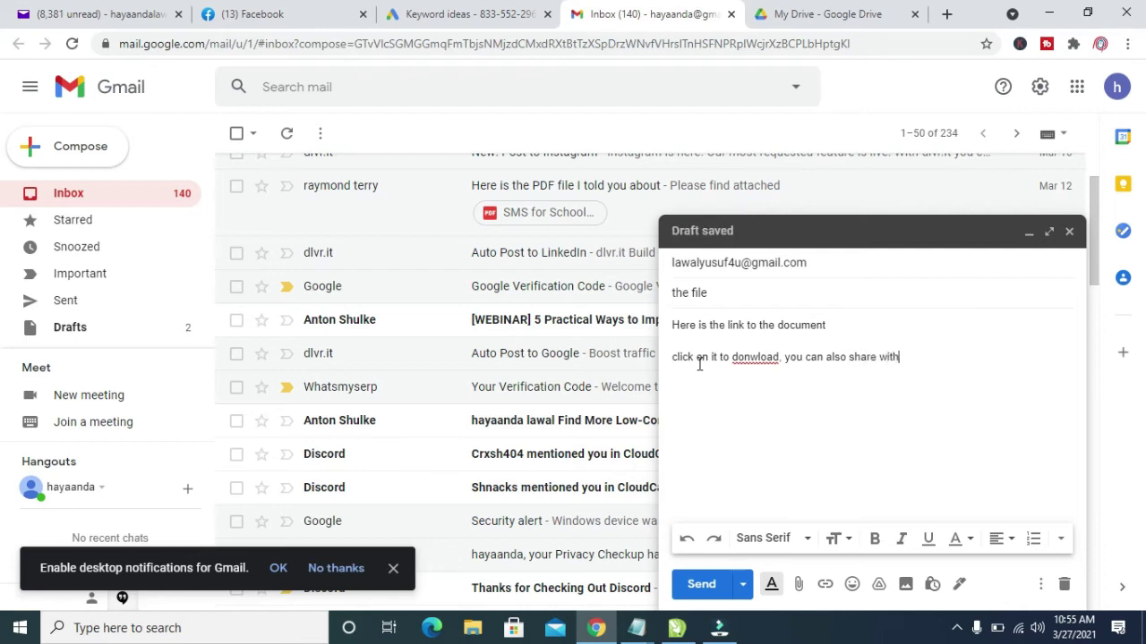
type(" any of your friends")
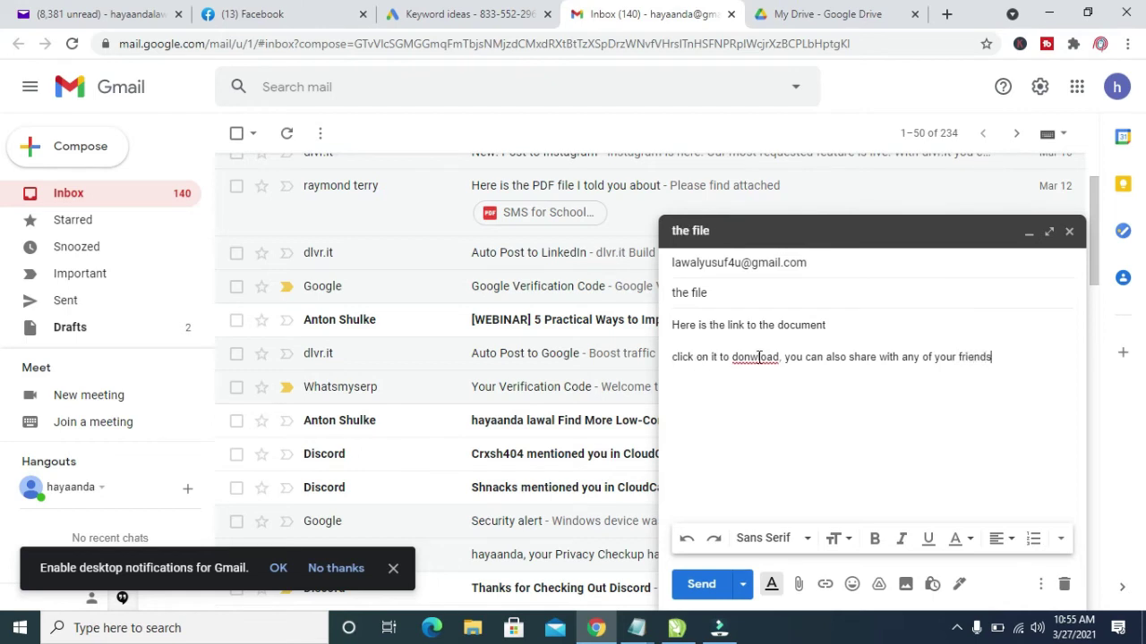
Correct 'donwload' to 'download' and paste the Drive share link on a new line after 'friends'
left_click(757, 357)
left_click(778, 384)
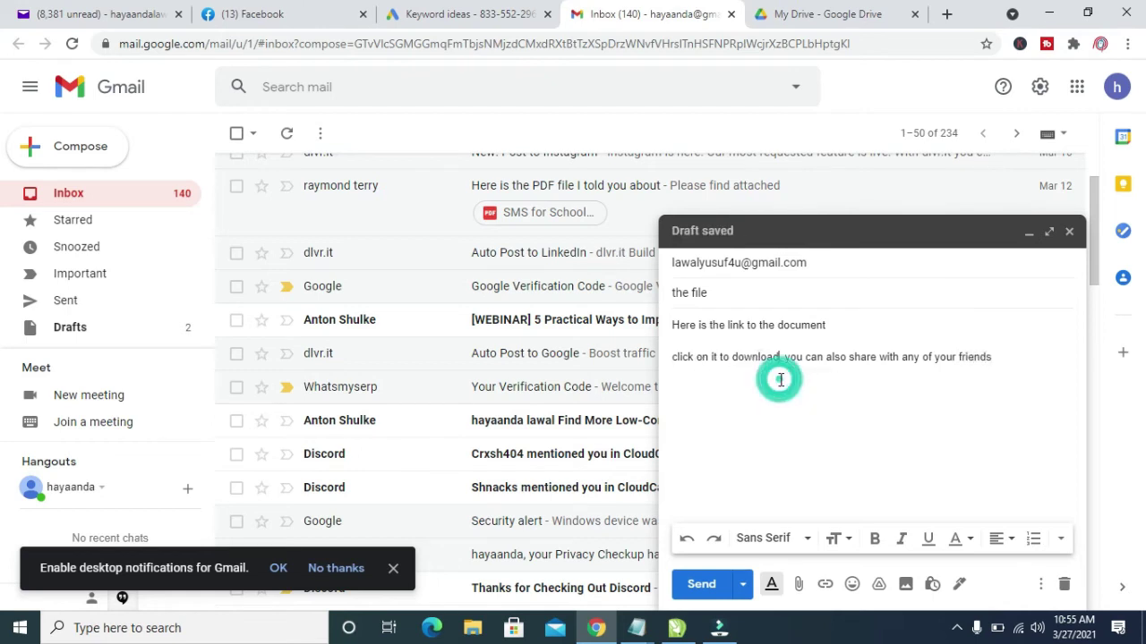
left_click(1005, 368)
key("Return")
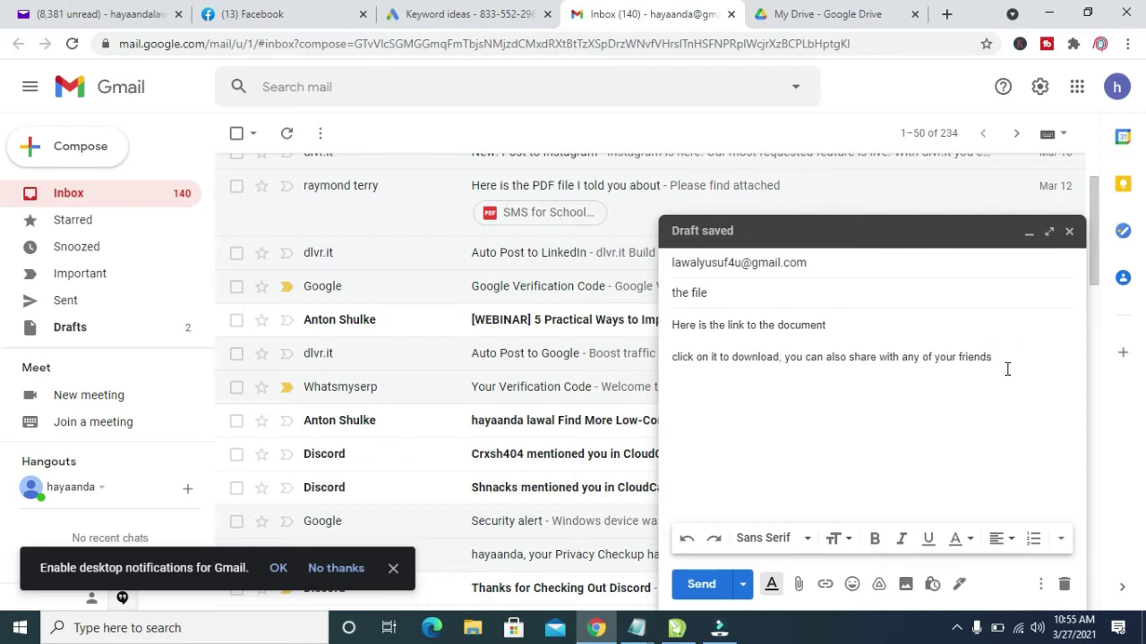
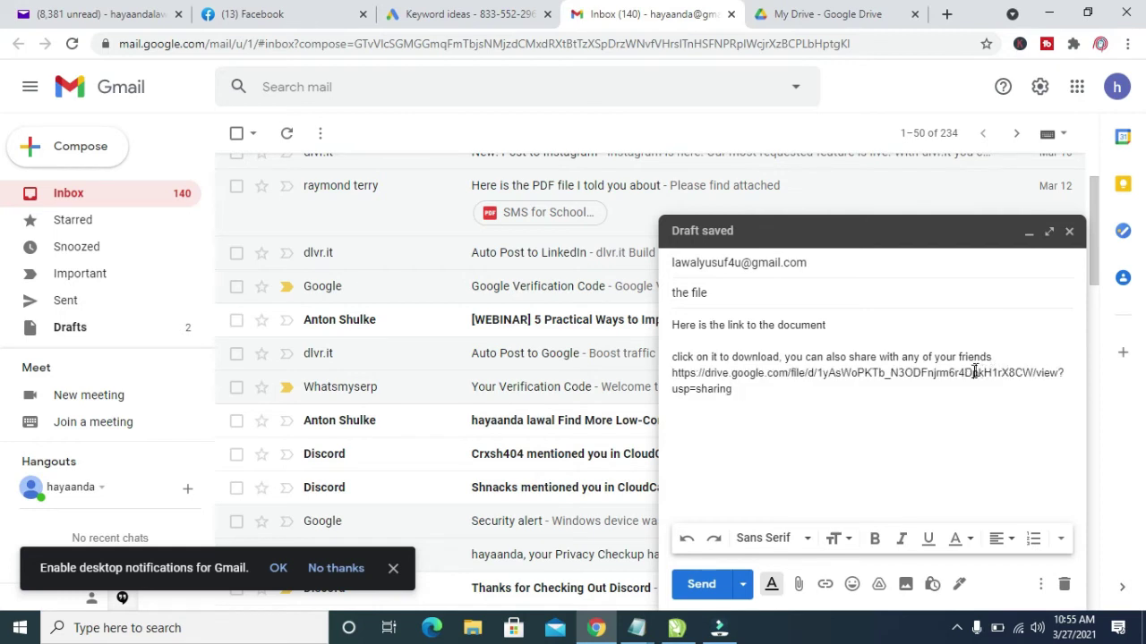
Add a blank line above the Drive link, then select the link again to copy it
left_click(999, 357)
key("Return")
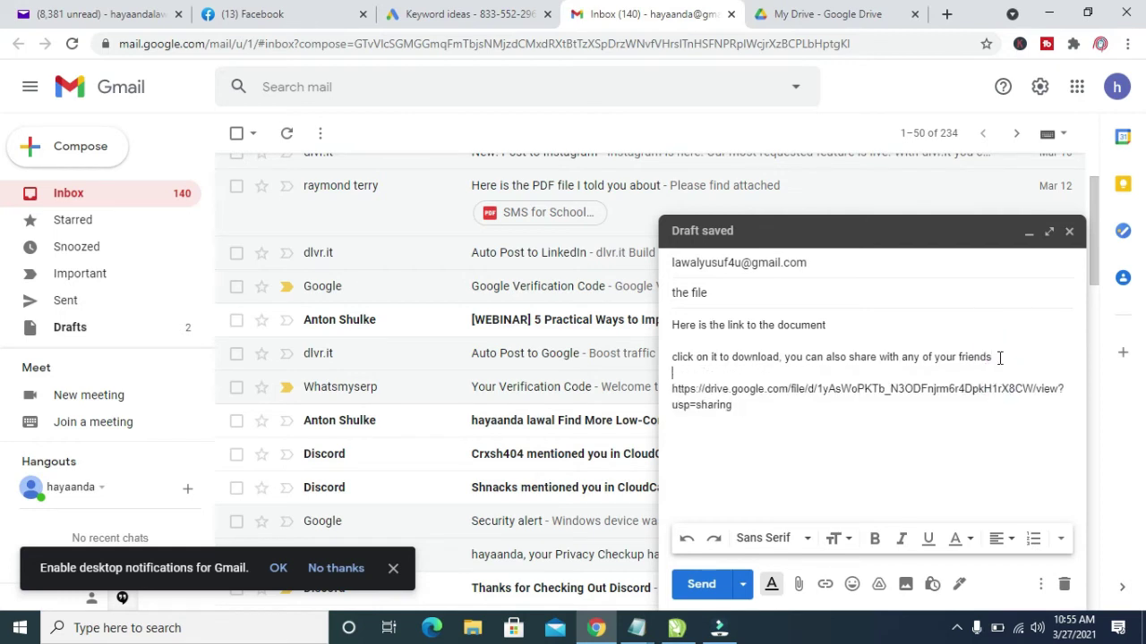
left_click(798, 448)
left_click_drag(745, 405, 670, 394)
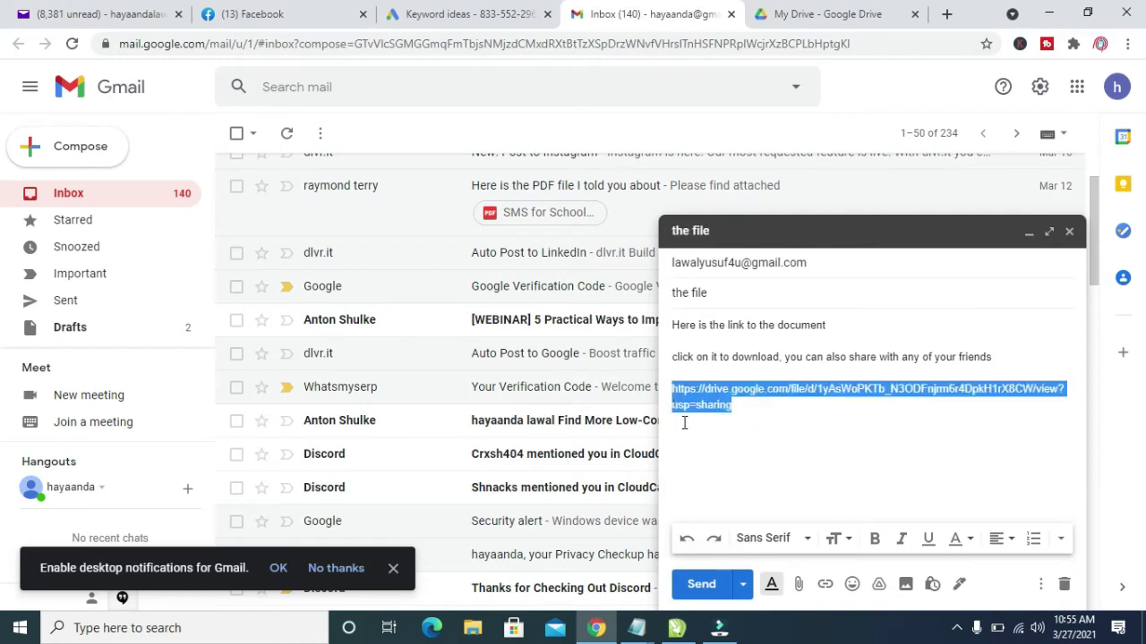
left_click(768, 451)
left_click(778, 428)
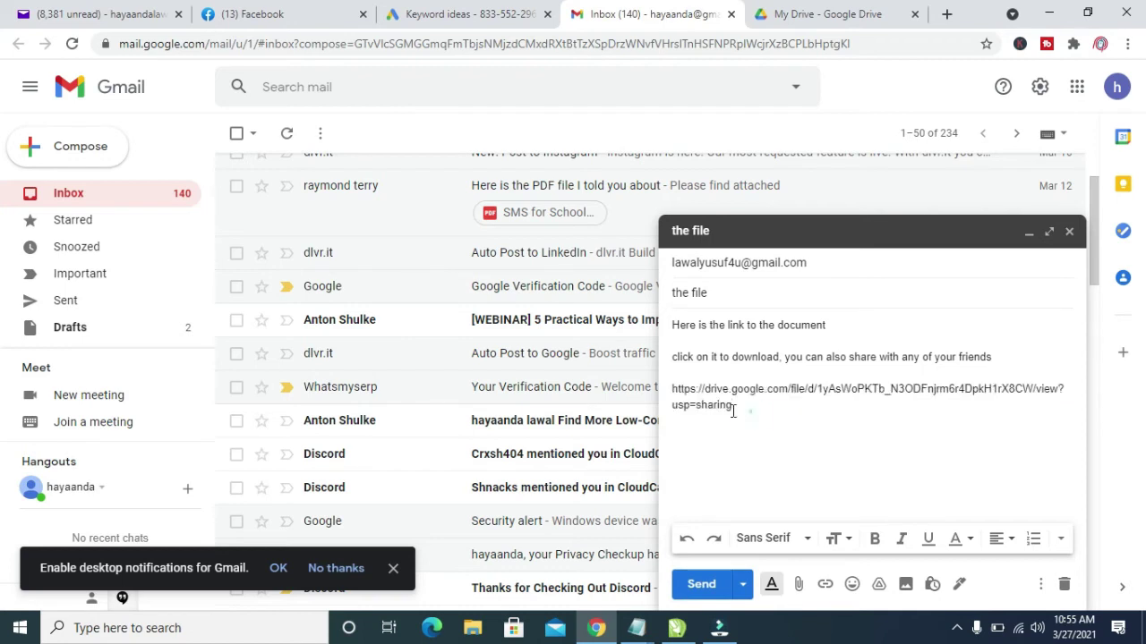
left_click_drag(732, 411, 669, 394)
key("ctrl+c")
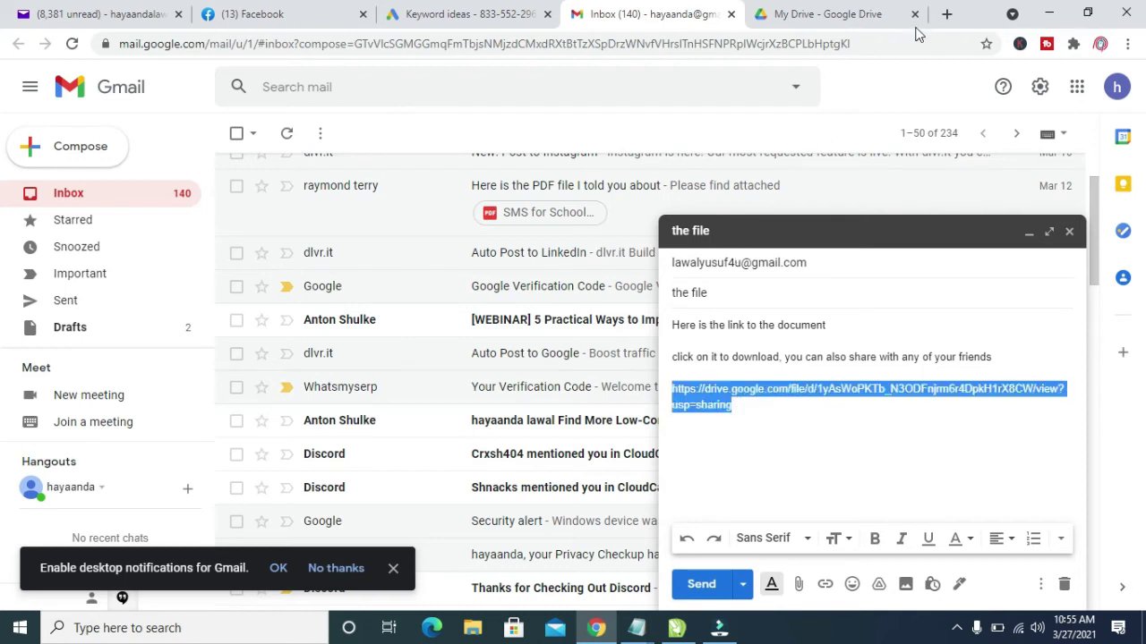
Load the pasted Drive link in a new tab and dismiss the Docs promo to view herbal homes.docx
left_click(947, 13)
left_click(902, 42)
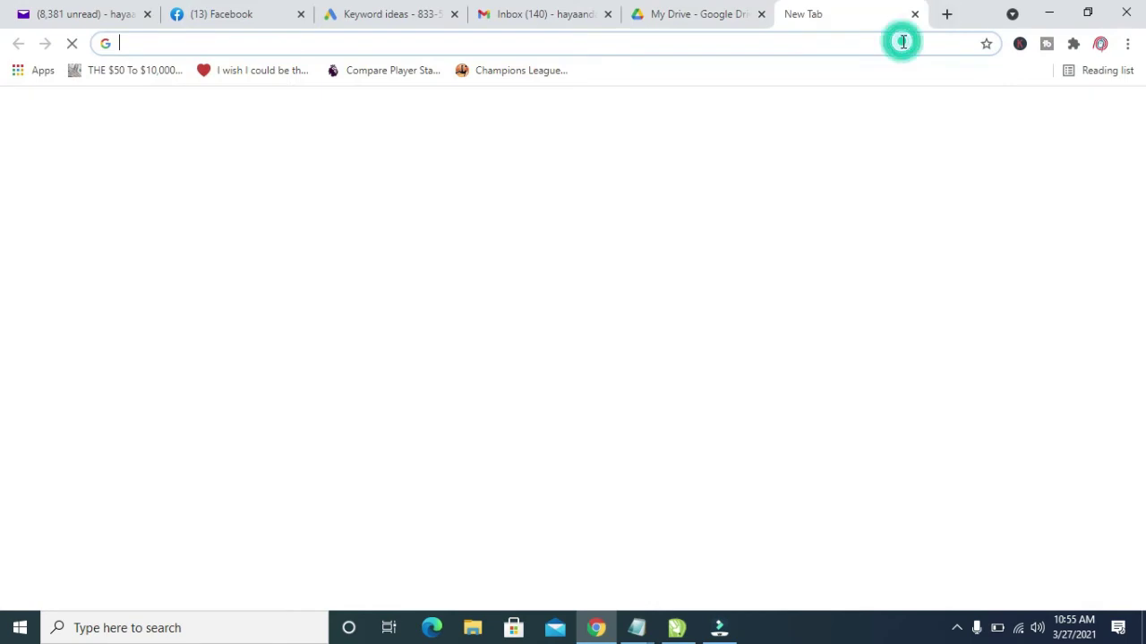
key("ctrl+v")
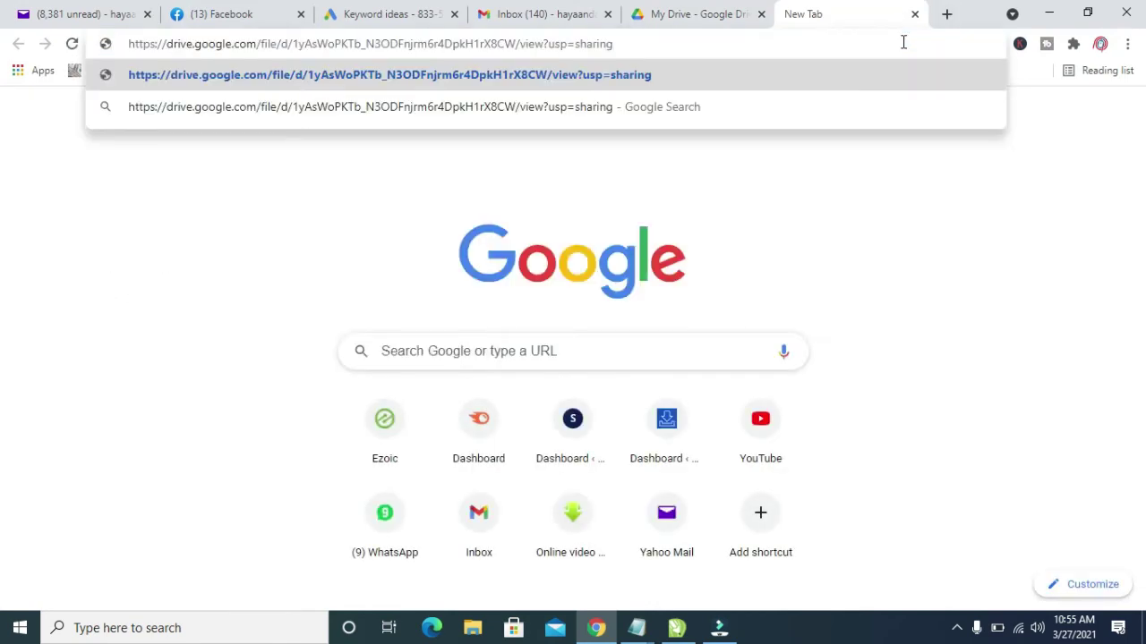
key("Return")
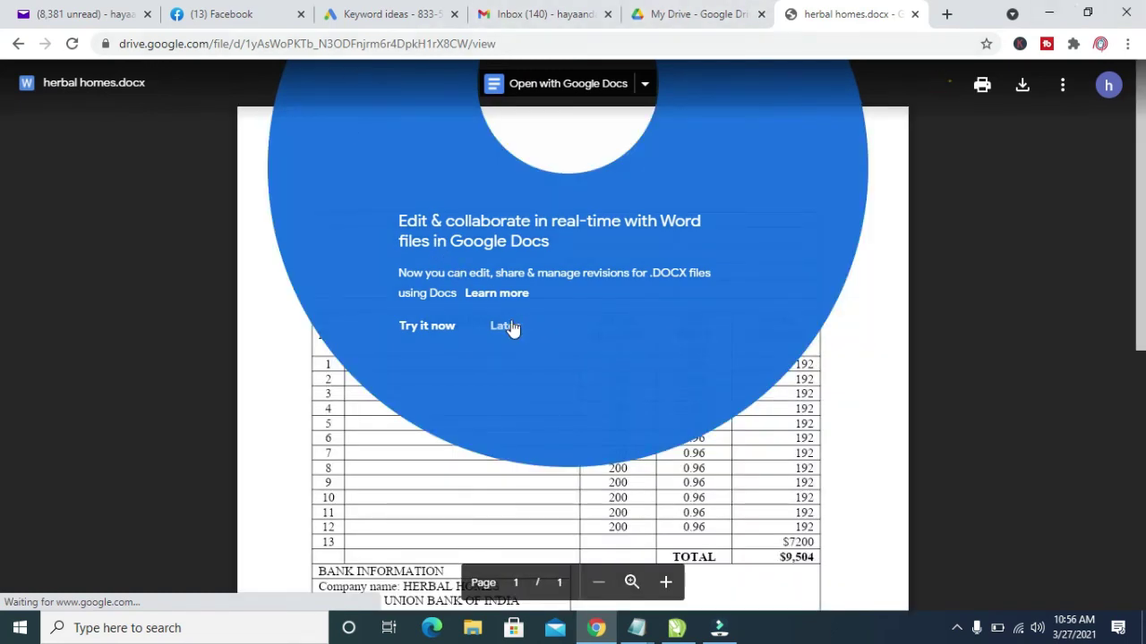
left_click(508, 326)
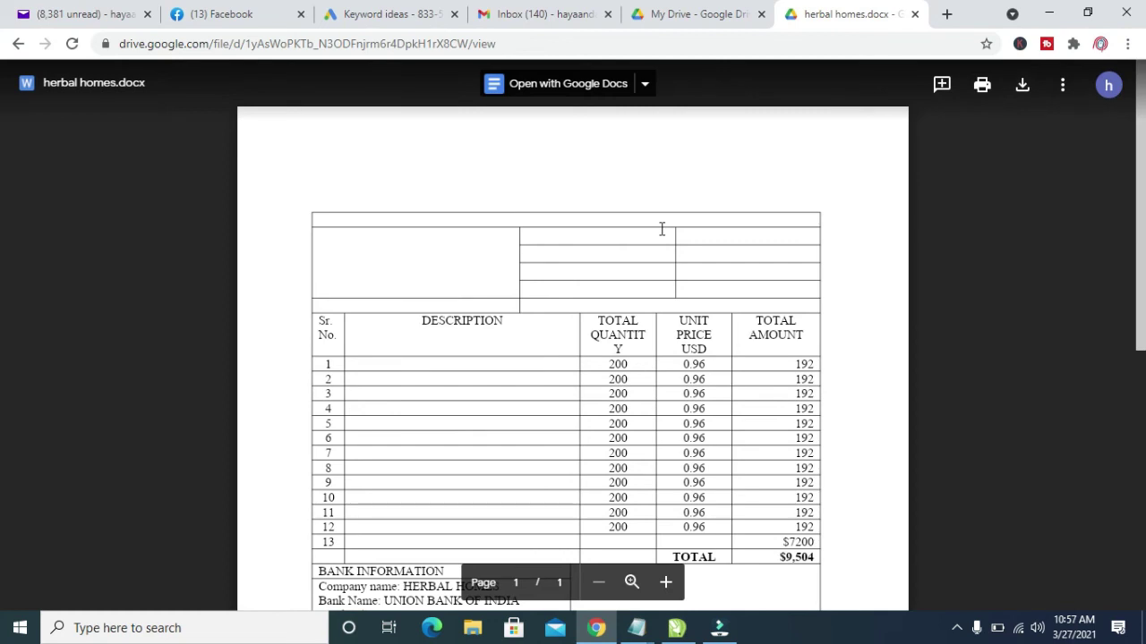
Return to the Gmail draft and send the message containing the Drive link
left_click(553, 18)
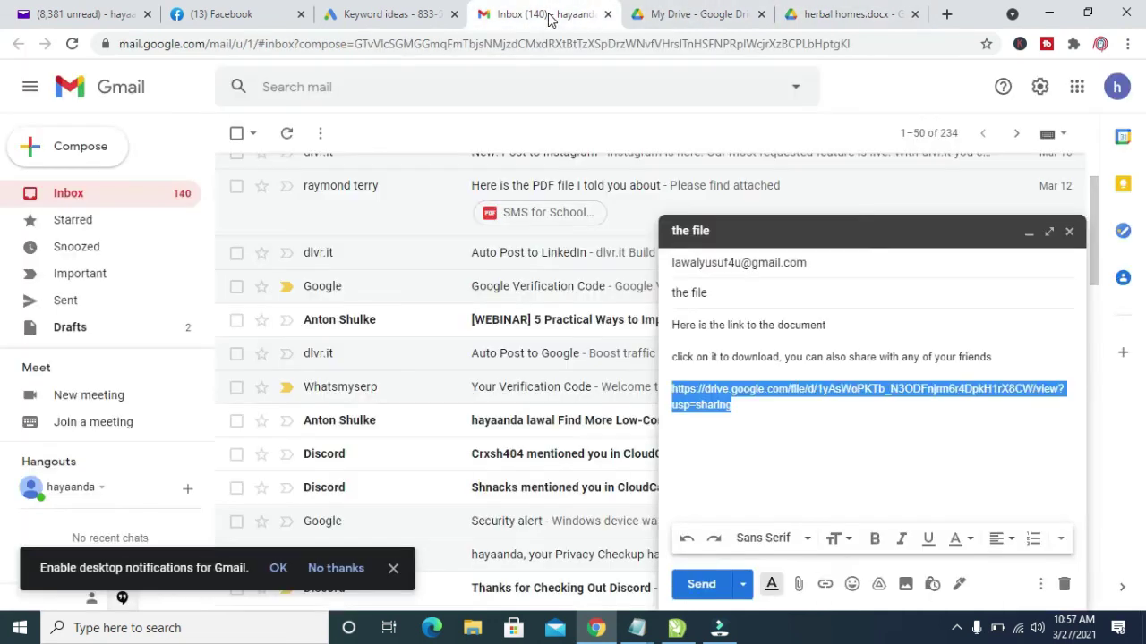
left_click(703, 583)
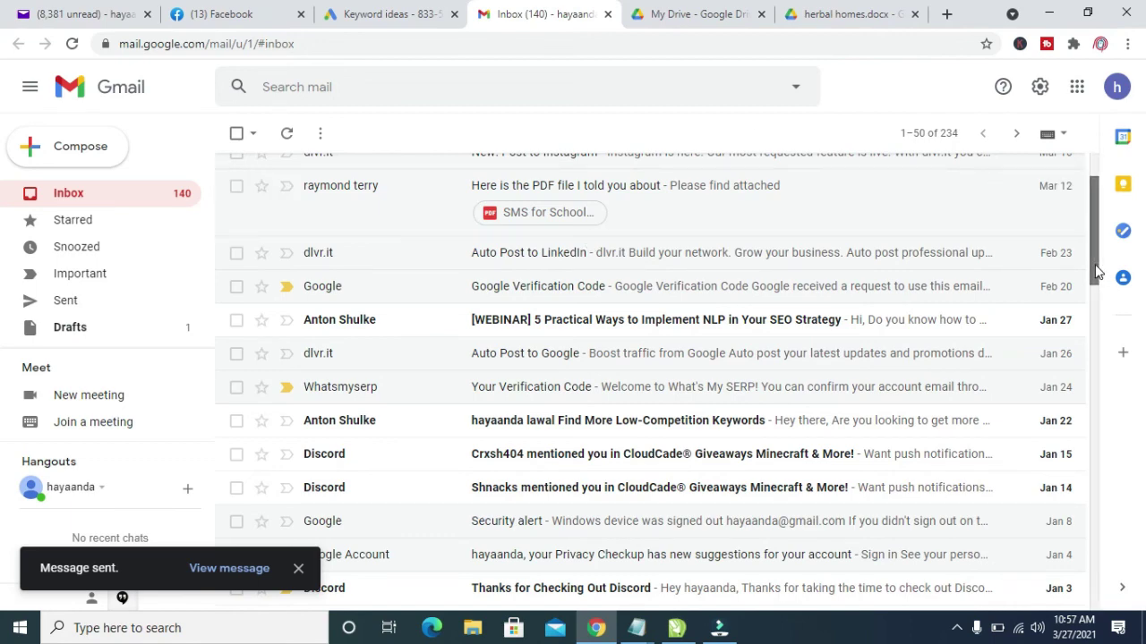
left_click_drag(1098, 259, 1097, 289)
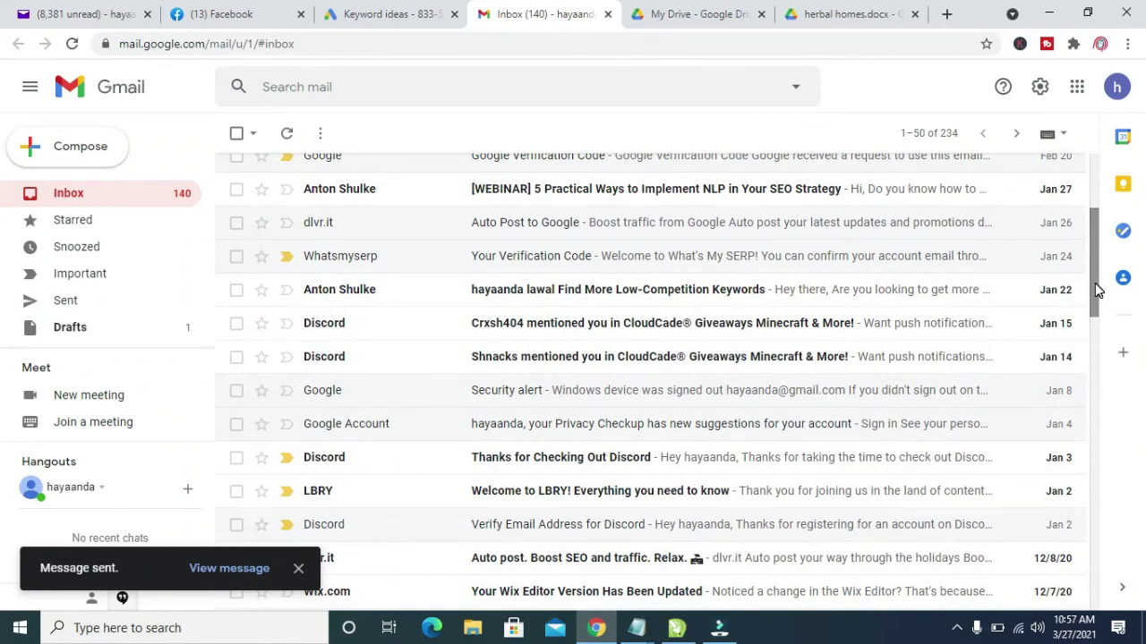